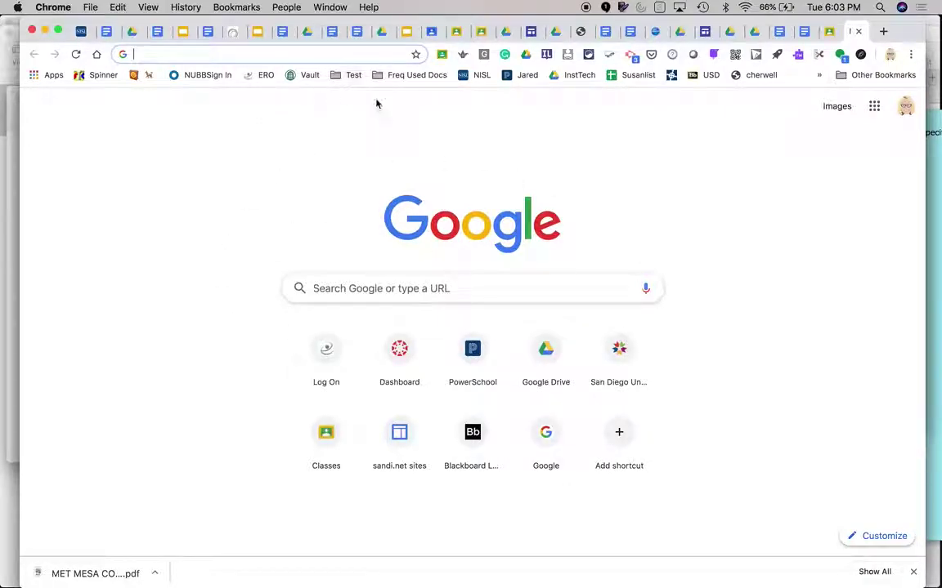
- Open the Google Classroom home page at classroom.google.com
left_click(874, 107)
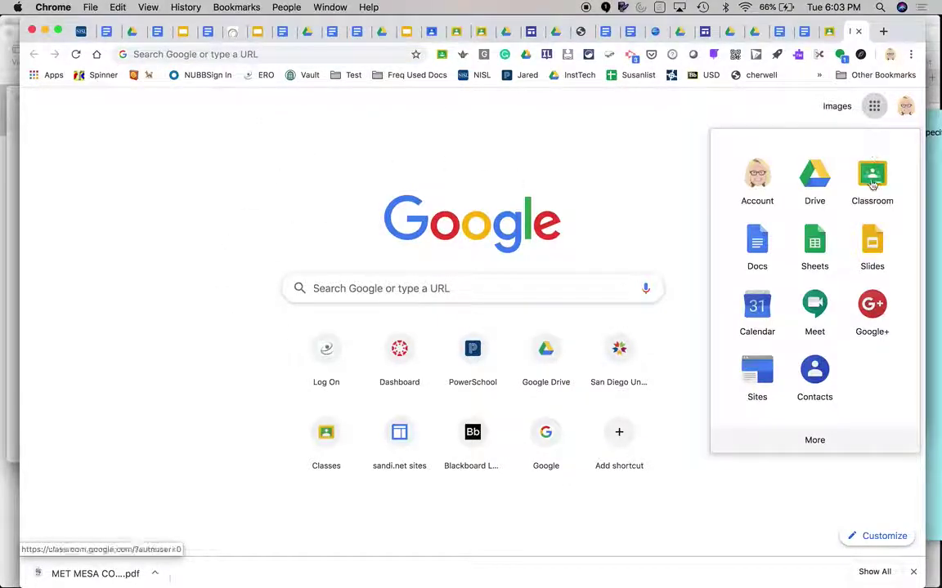
left_click(186, 54)
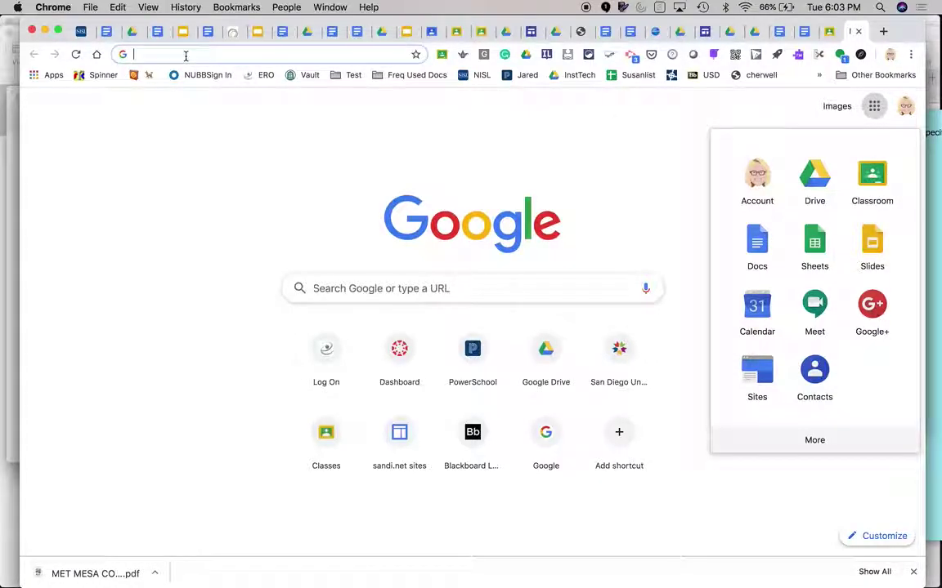
type("class")
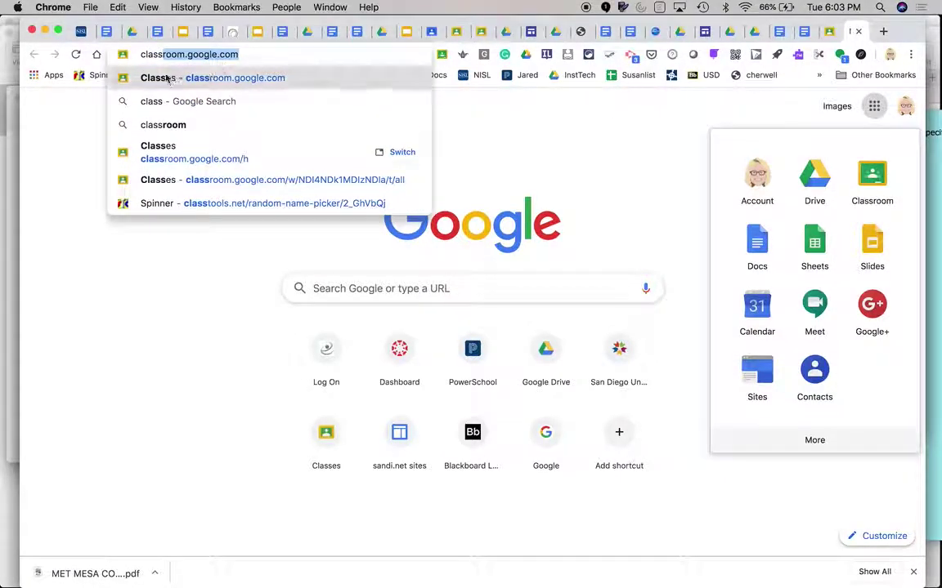
key("Return")
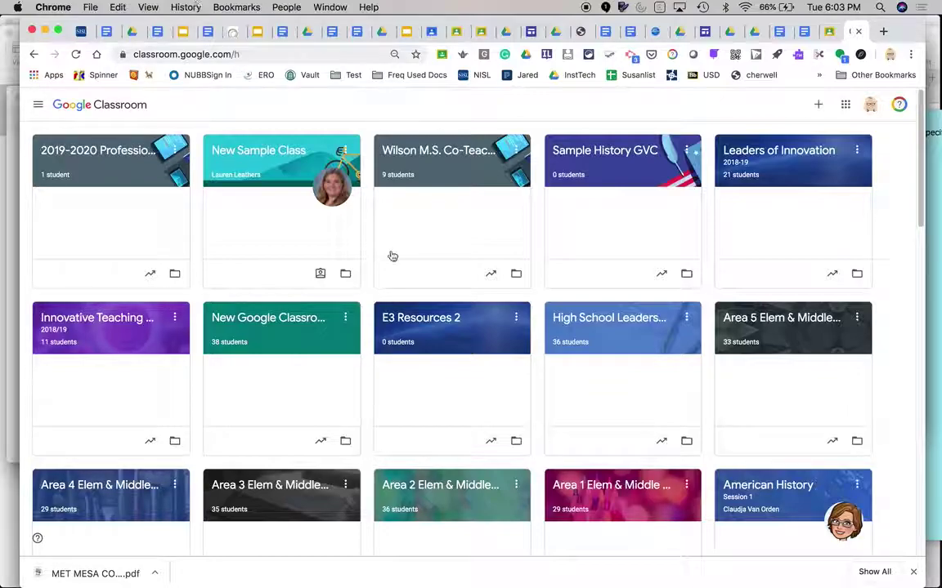
- Create a new class named "2019 - 2020 Professional Growth and Development"
left_click(819, 105)
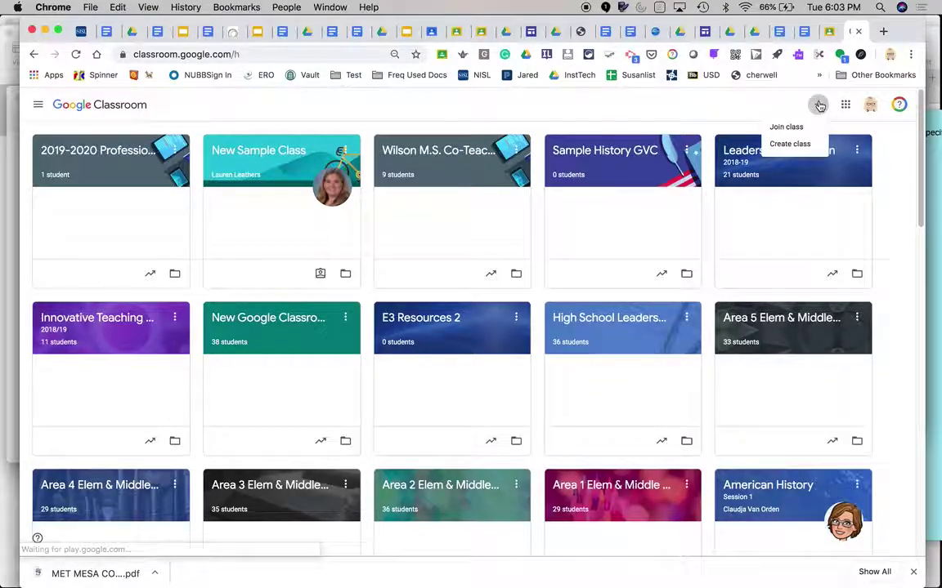
left_click(788, 144)
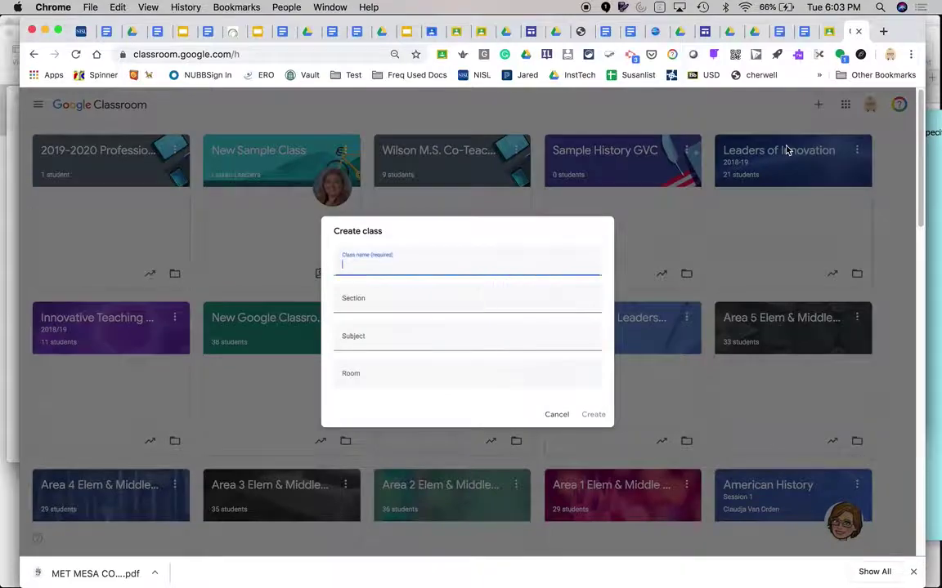
type("2019 - 2020 Professi")
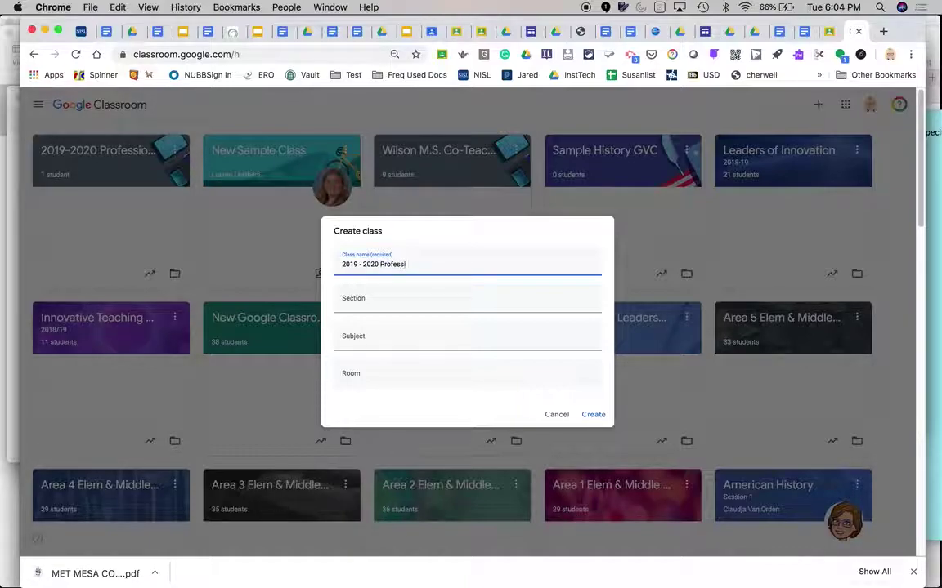
type("onal Growth and Development")
left_click(593, 414)
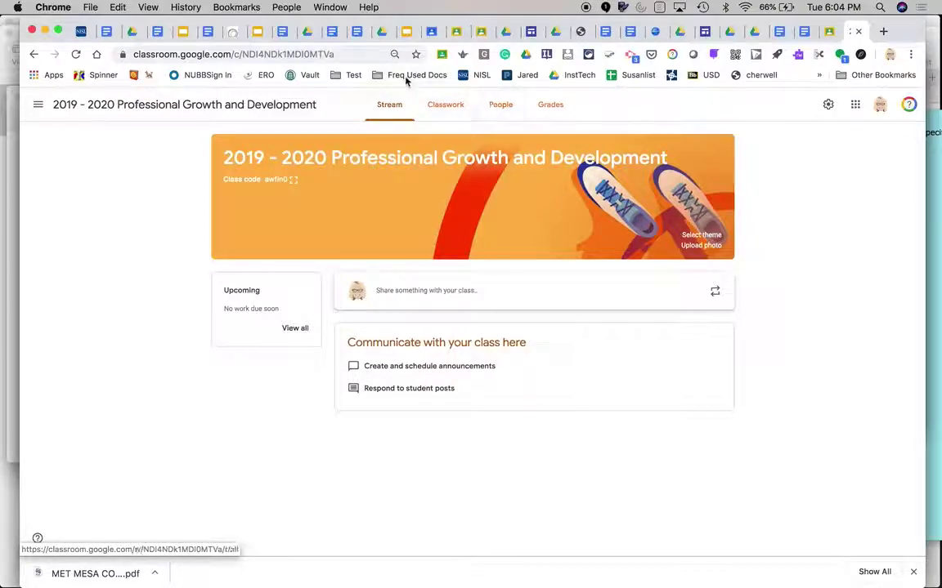
- Invite a colleague to the class as a student, looking them up by their e-mail name
left_click(503, 106)
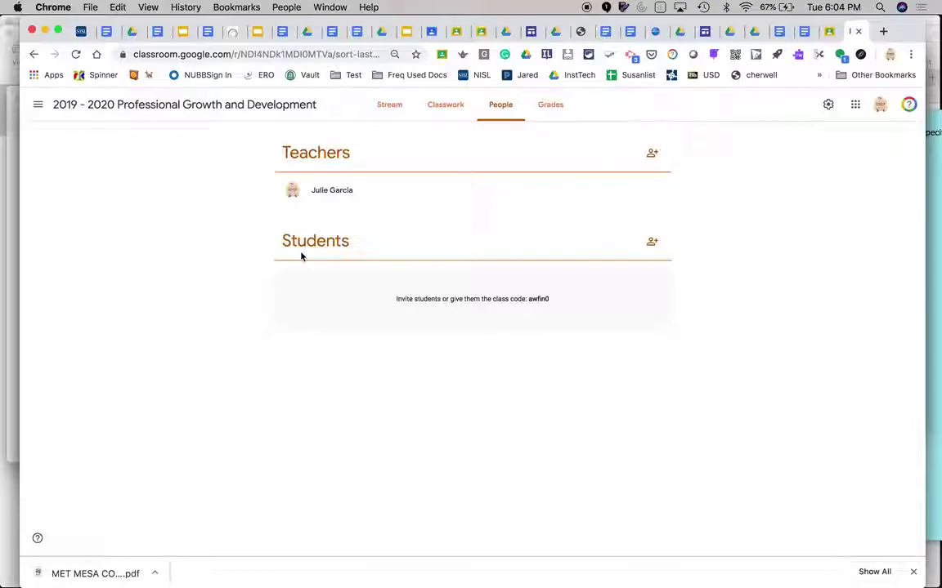
left_click(652, 243)
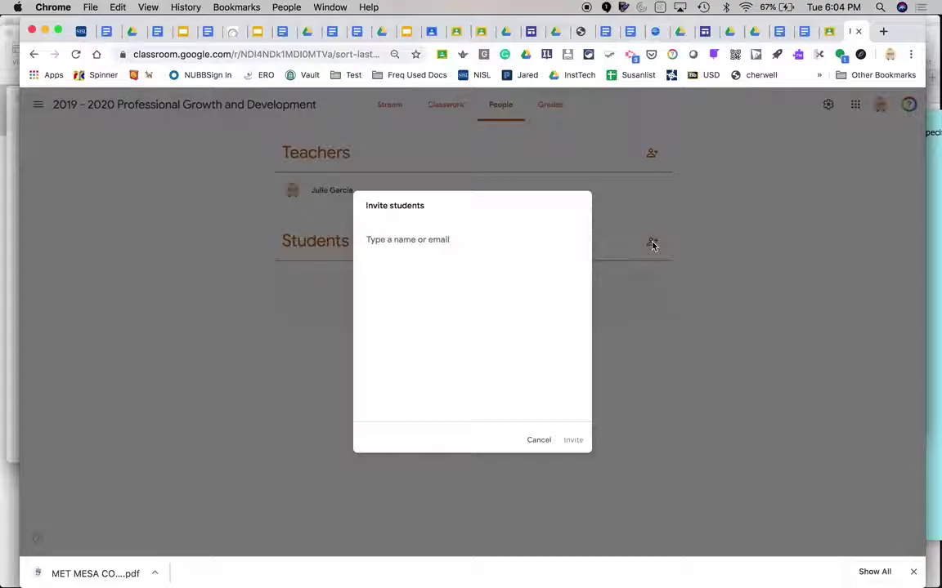
type("dsuz")
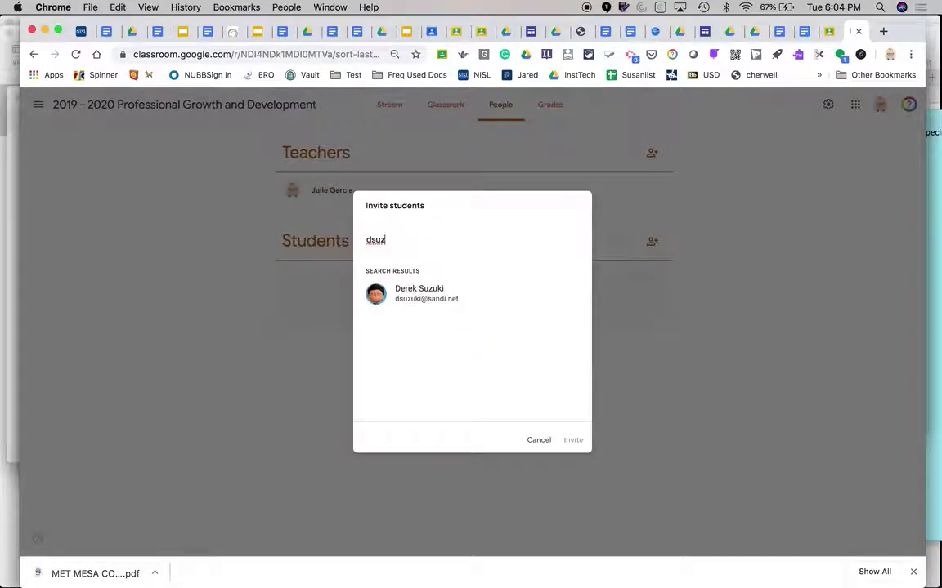
left_click(431, 302)
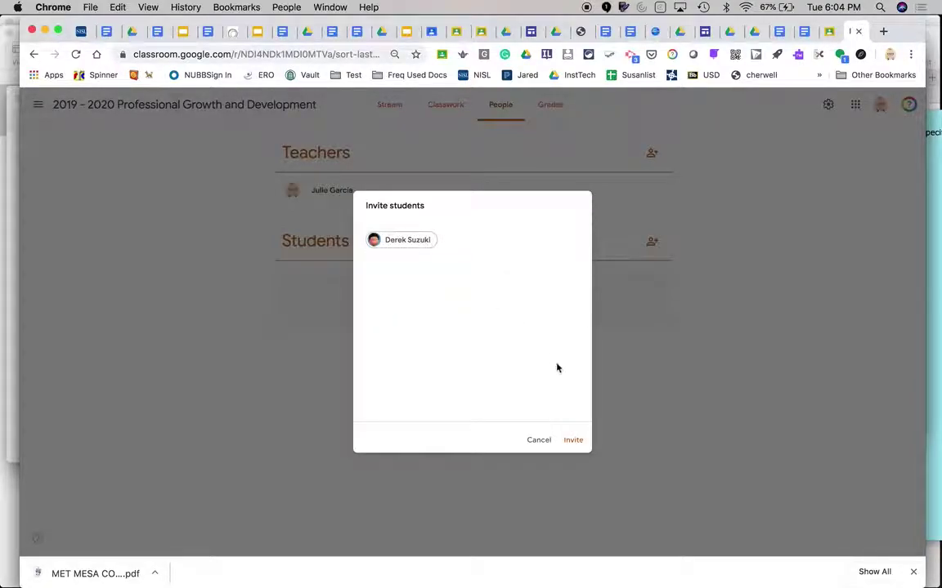
left_click(571, 441)
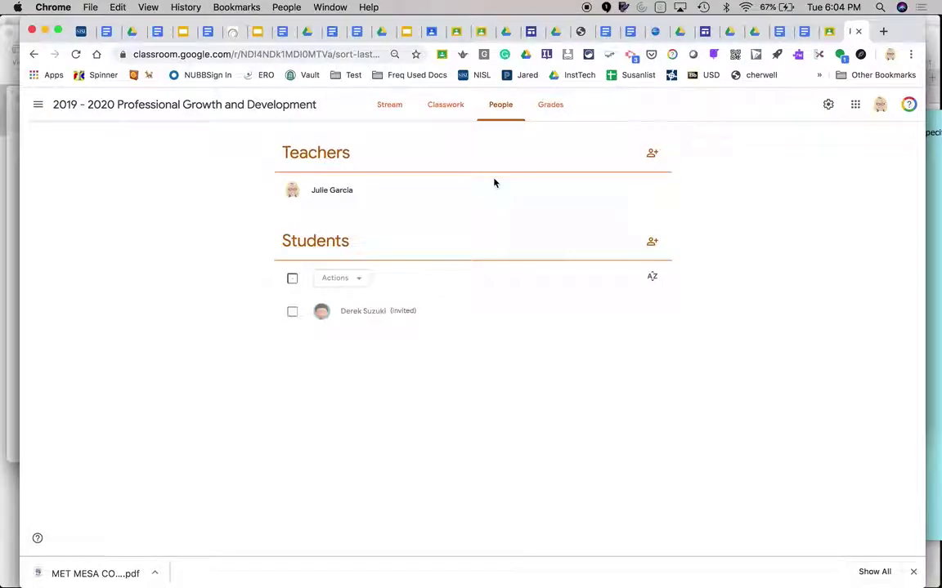
- Start a new classwork material for all students, titled "Here is the link to our E3 Website"
left_click(445, 110)
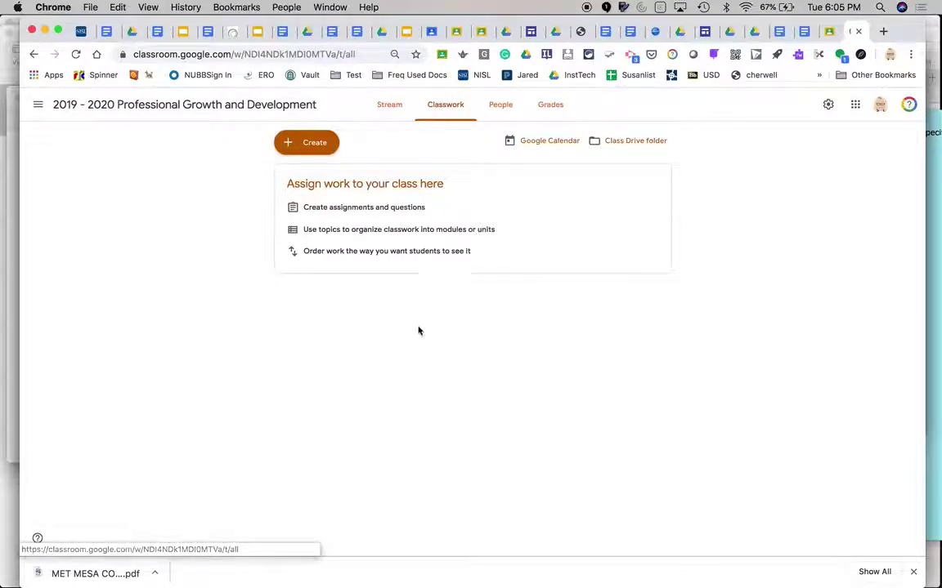
left_click(295, 139)
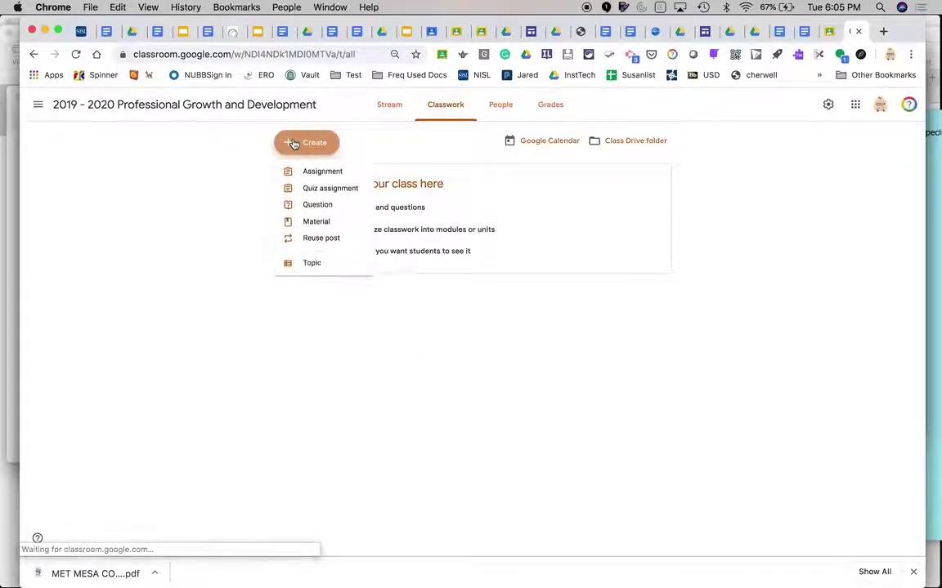
left_click(316, 399)
left_click(293, 143)
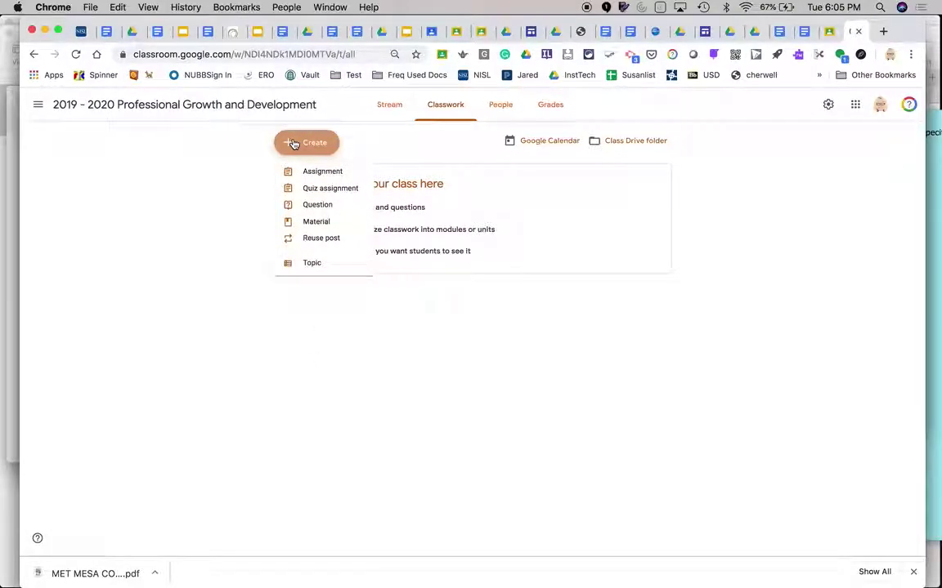
left_click(322, 223)
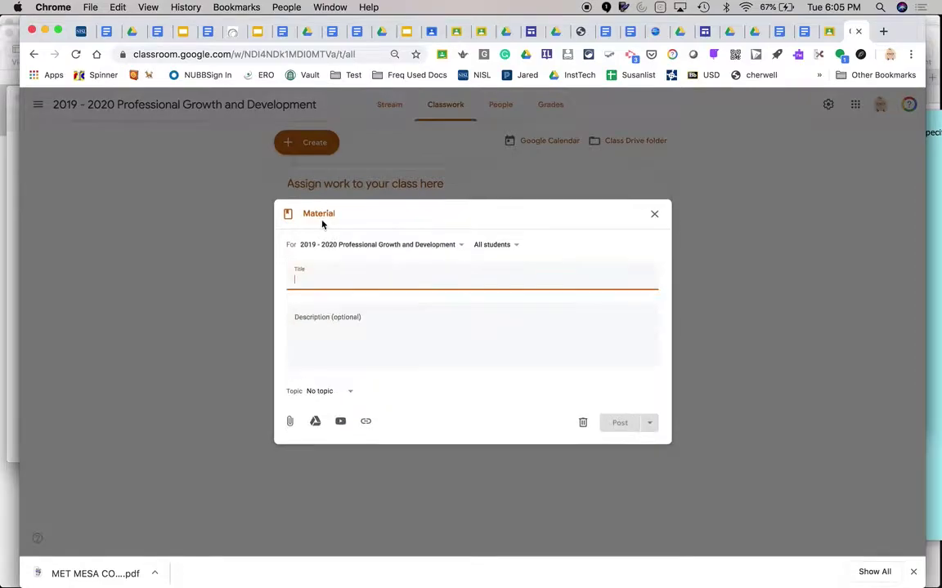
type("Here is the link to our E3 Website")
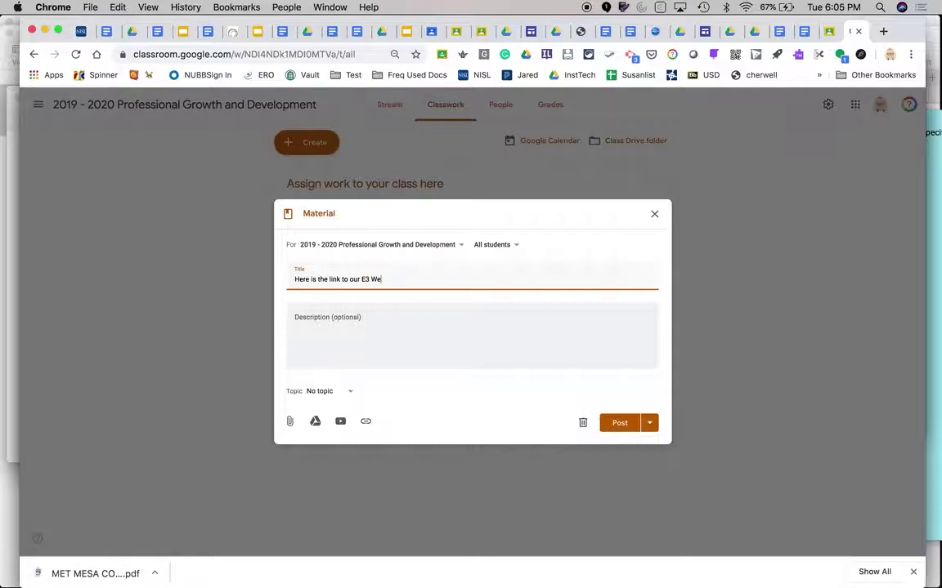
- Copy the web address of the already open SDUSD Growth and Development site's home page
left_click(704, 32)
left_click(727, 109)
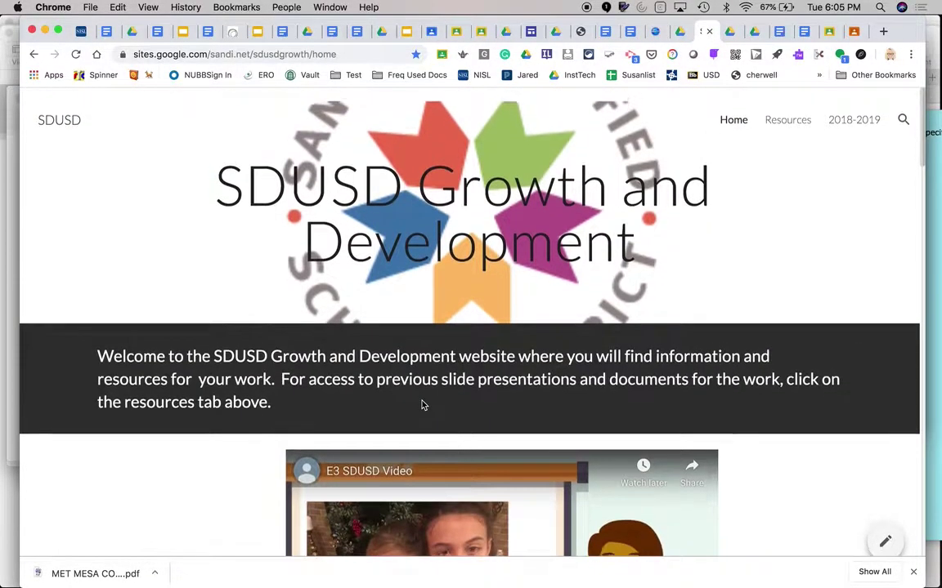
scroll(422, 404, "down", 5)
scroll(423, 403, "up", 5)
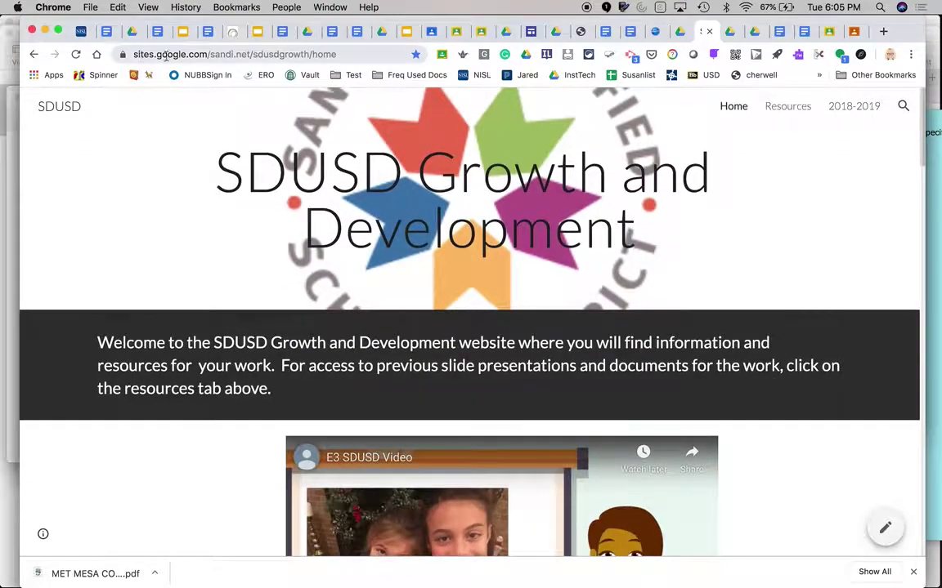
left_click(183, 54)
key("super+c")
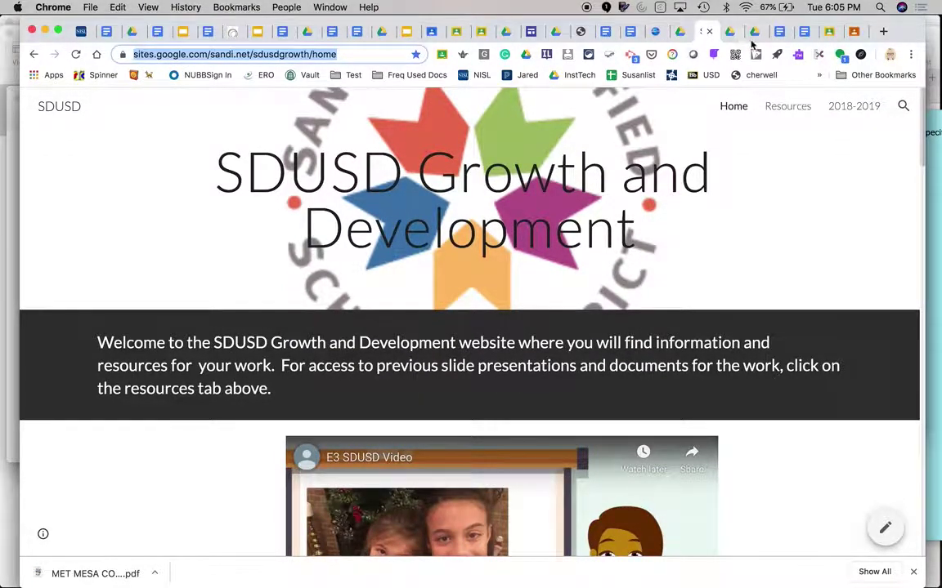
left_click(854, 33)
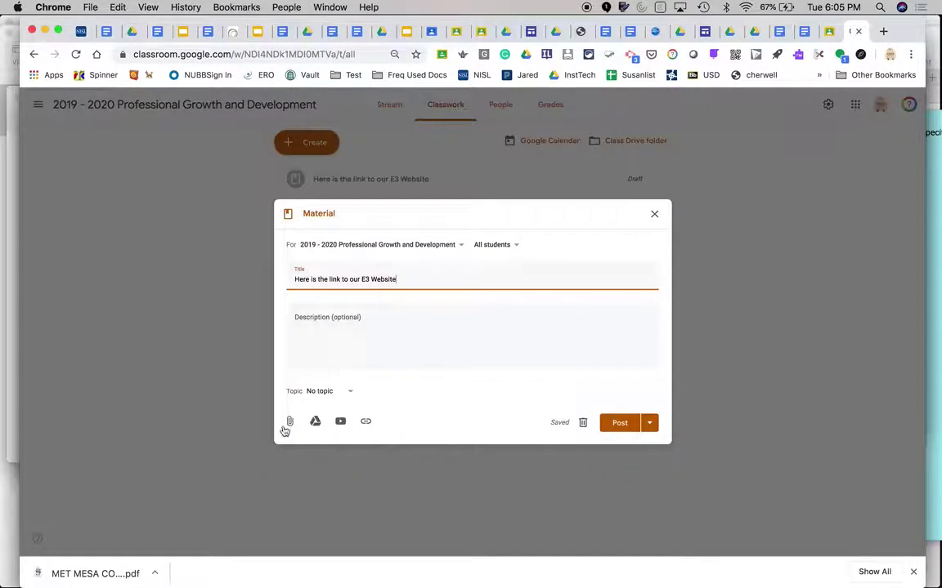
left_click(364, 422)
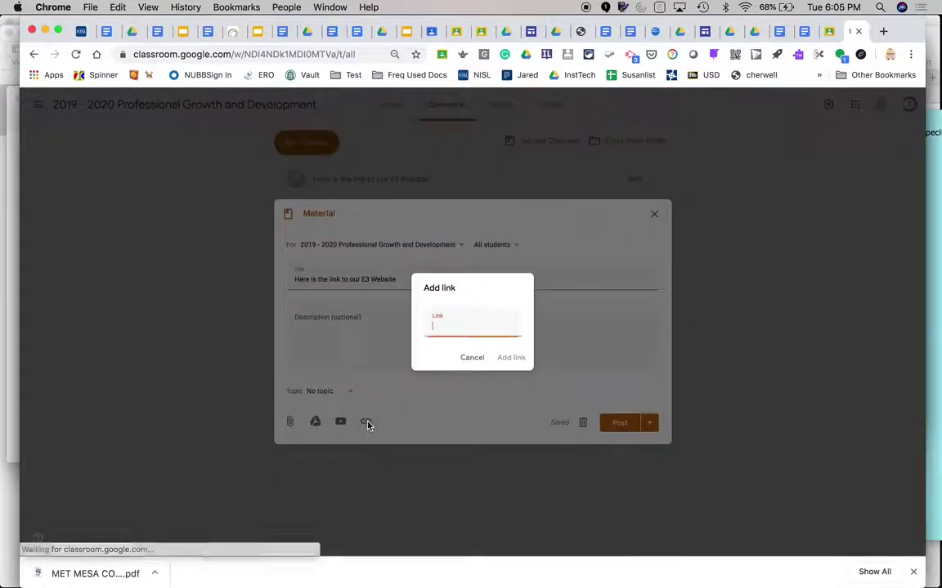
key("super+v")
left_click(510, 357)
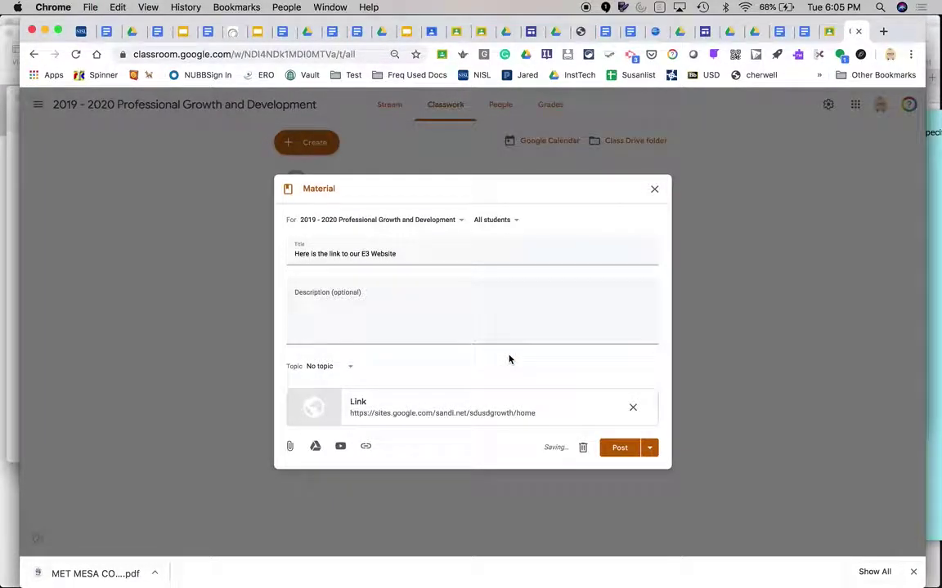
left_click(619, 449)
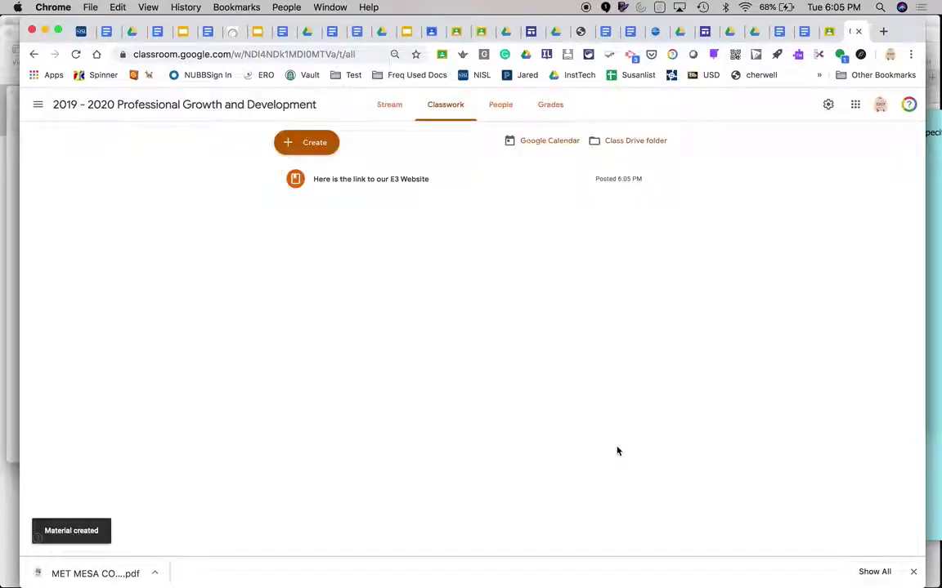
- Check the posted E3 Website material by opening its link, and close the opened page again
left_click(387, 189)
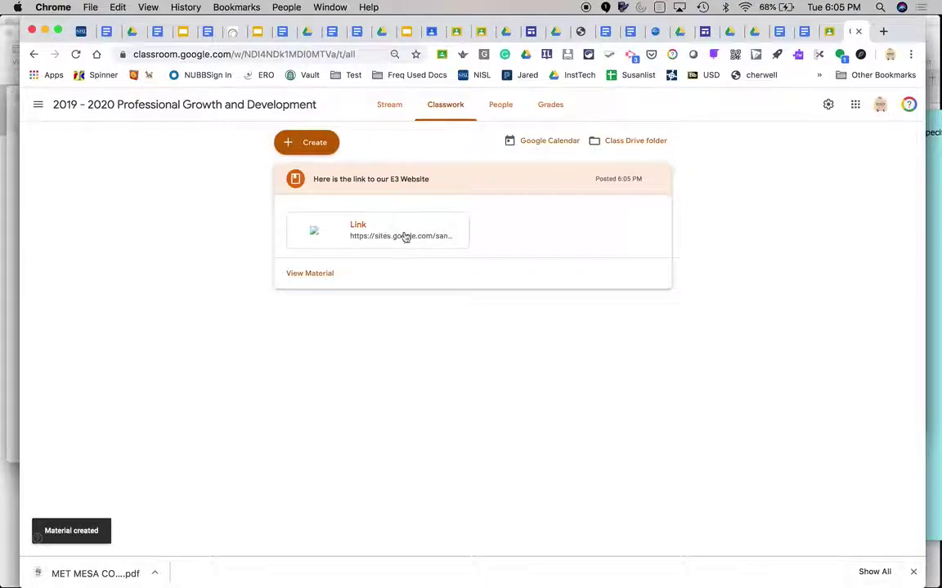
left_click(380, 235)
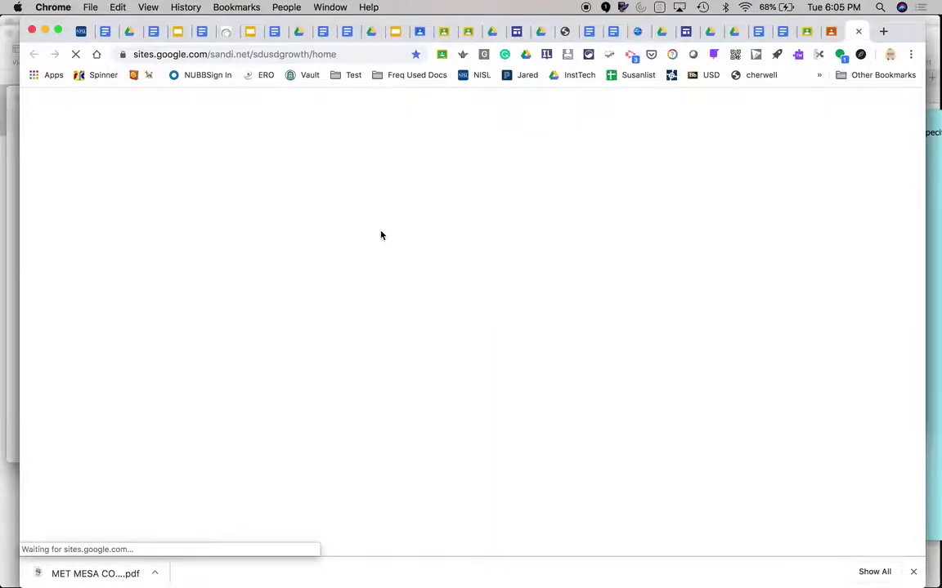
left_click(859, 31)
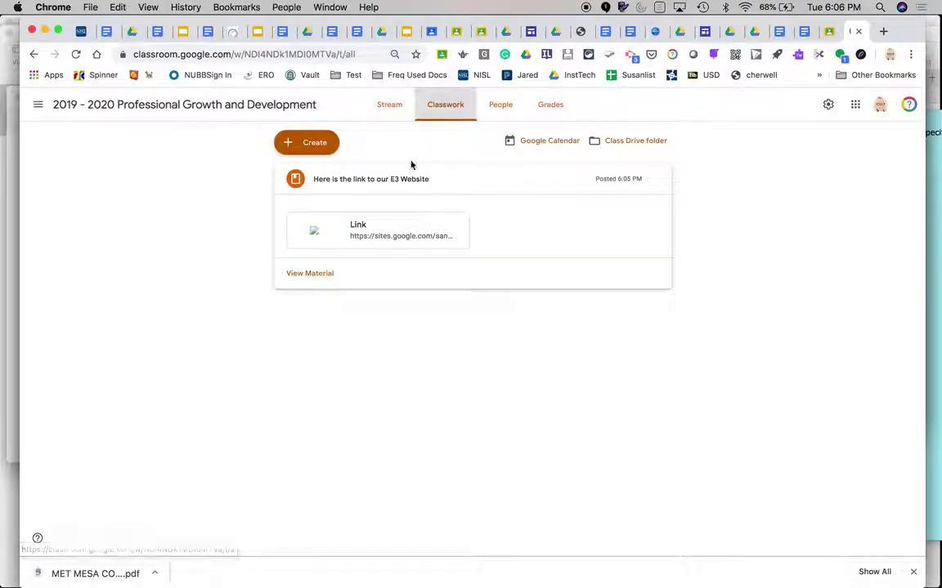
- Start a new classwork assignment titled "E3 Work" and set its points to Ungraded
left_click(304, 145)
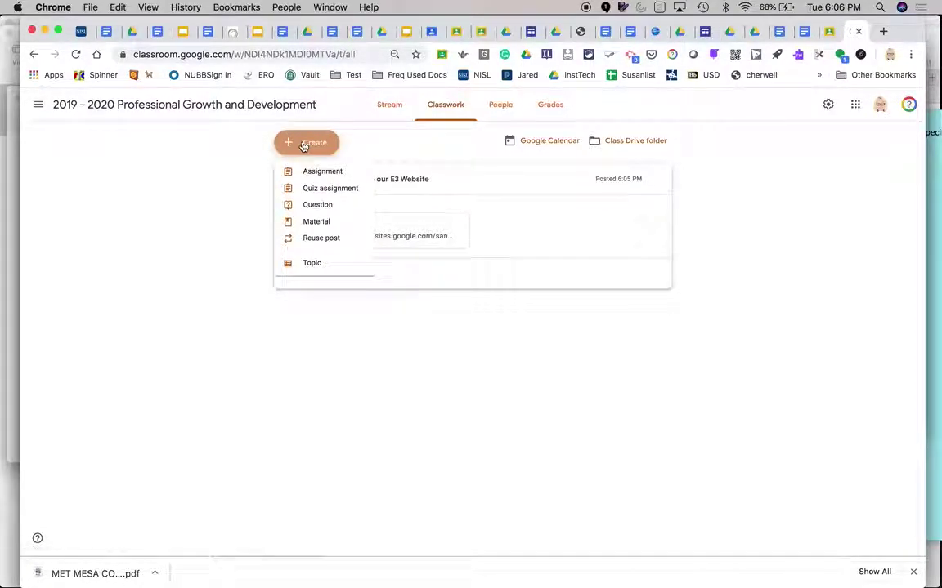
left_click(320, 177)
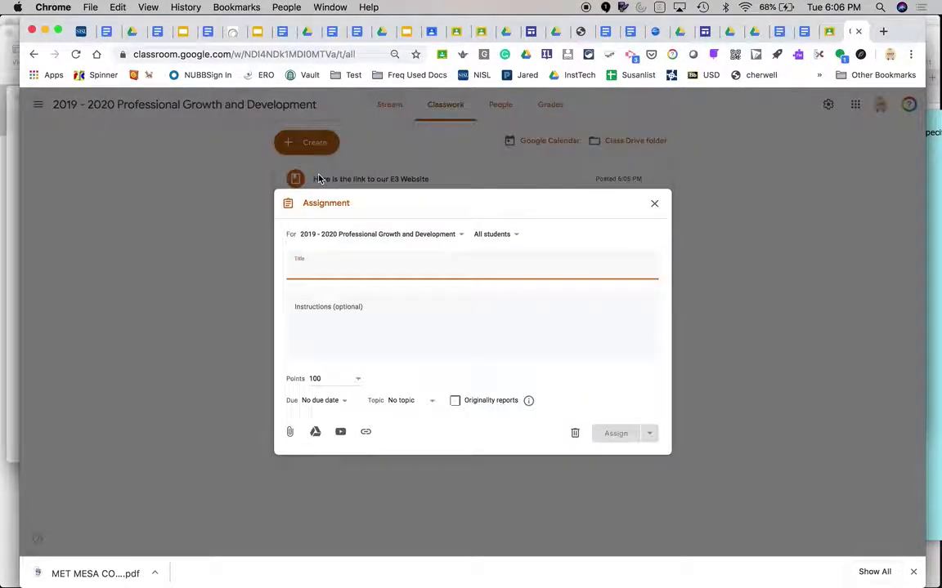
type("E3 Work")
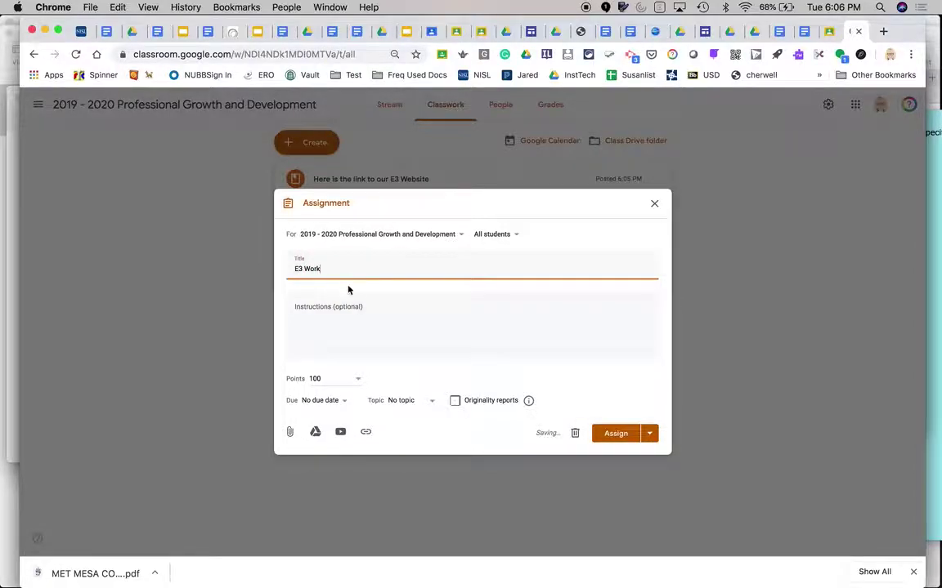
left_click(358, 382)
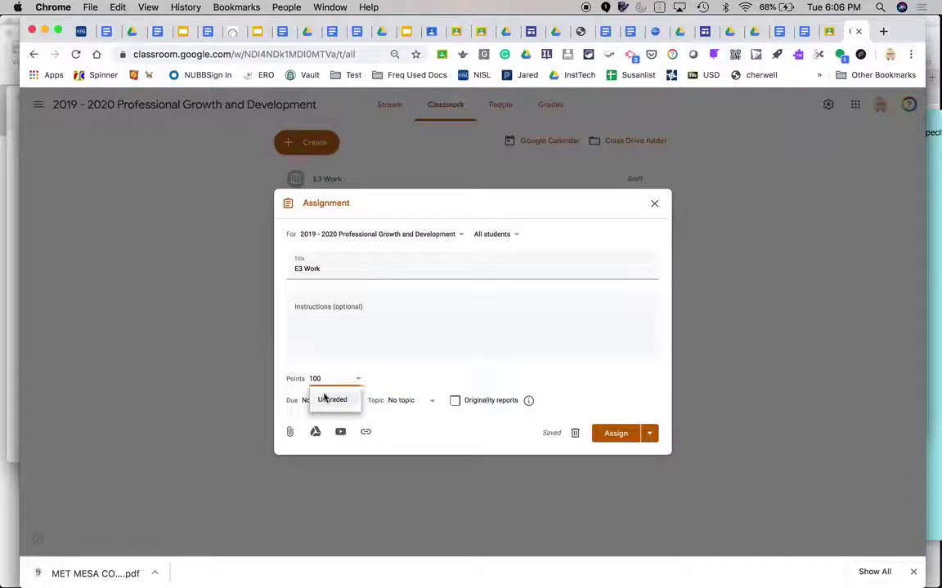
left_click(329, 398)
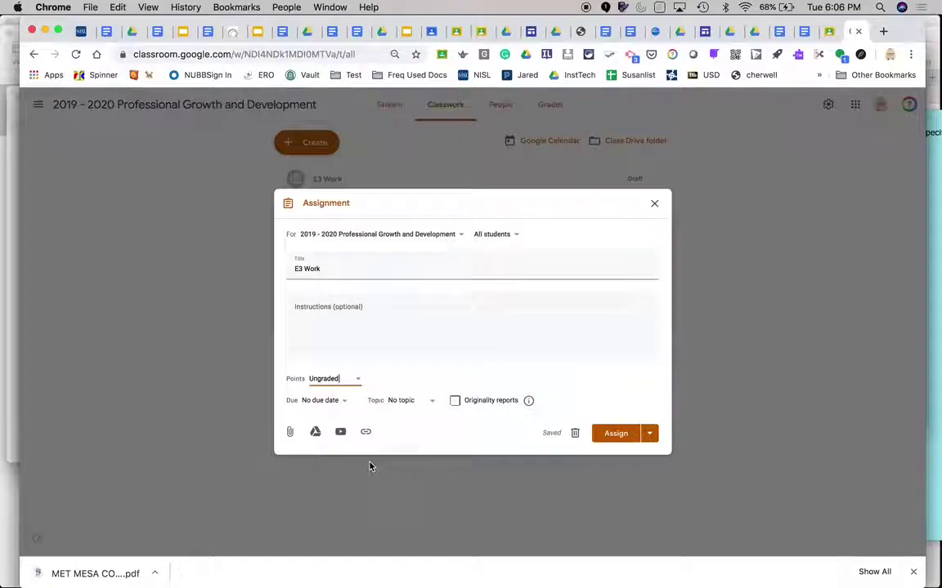
- Start attaching Google Drive files to the E3 Work assignment and open the starred folder 2019-2020 Prof Growth and Development
left_click(315, 433)
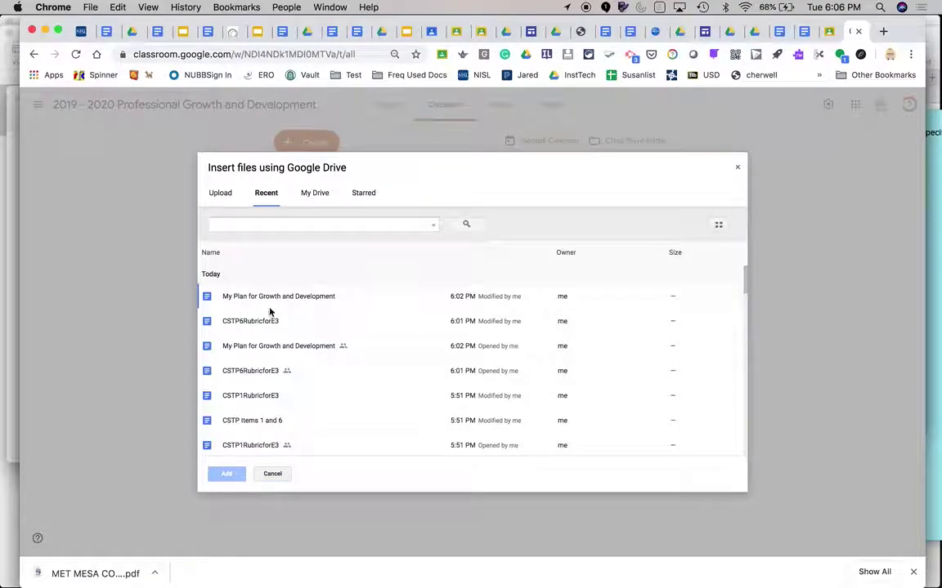
left_click(325, 198)
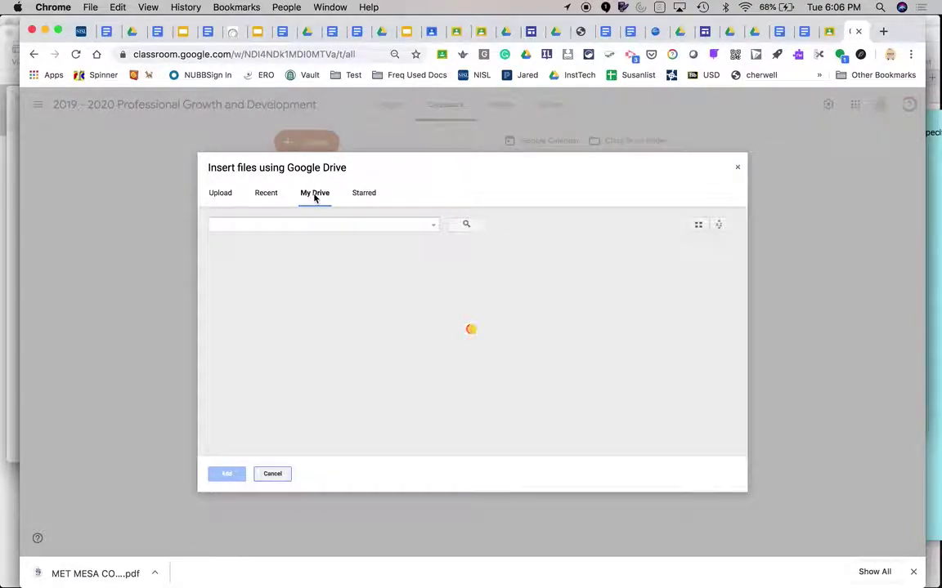
scroll(305, 309, "down", 10)
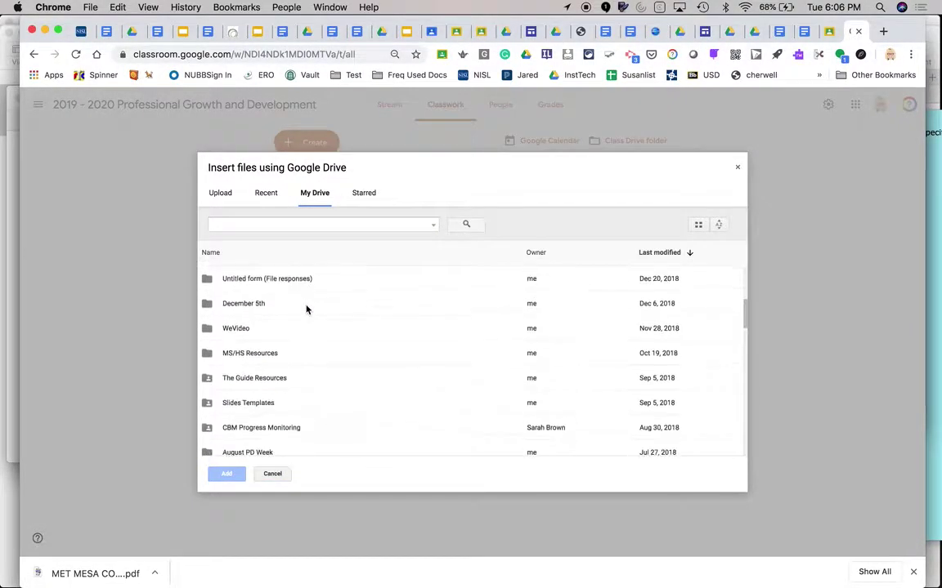
scroll(306, 309, "up", 10)
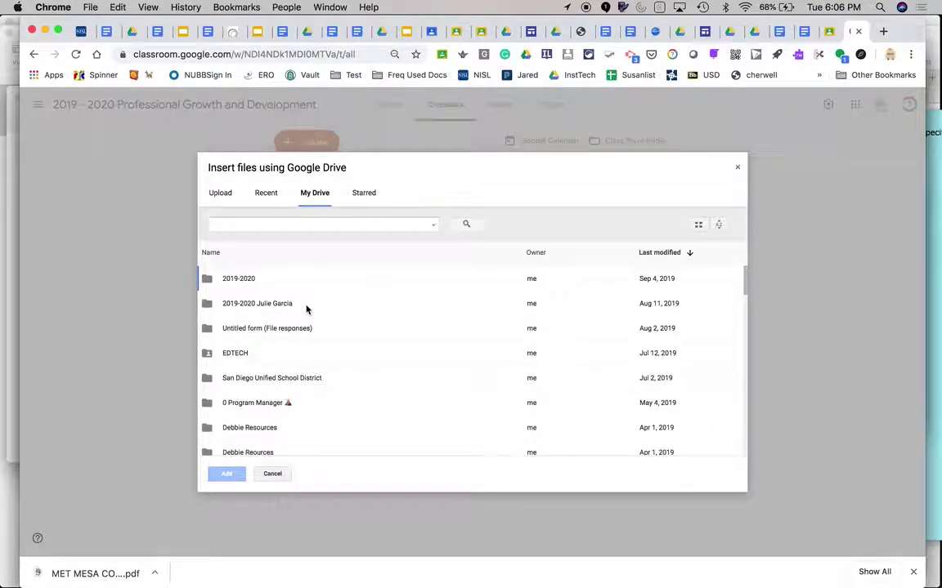
left_click(367, 193)
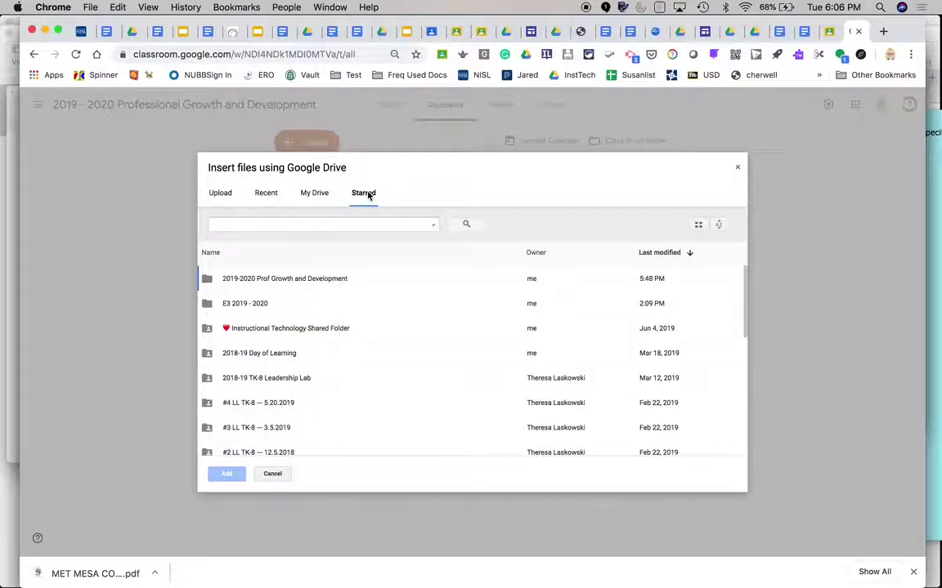
double_click(277, 281)
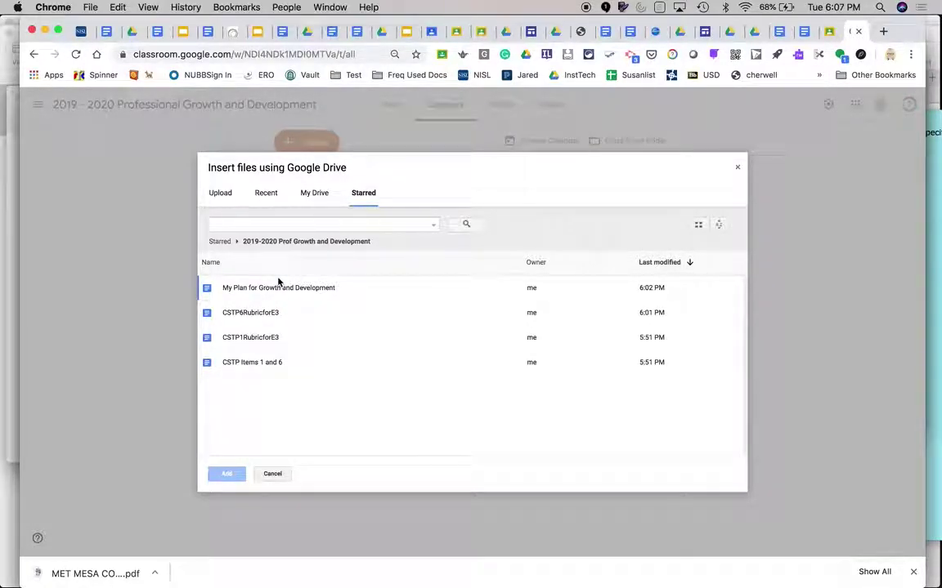
- Attach My Plan for Growth and Development, CSTP6RubricforE3, CSTP1RubricforE3 and CSTP Items 1 and 6 to the assignment
left_click(253, 289)
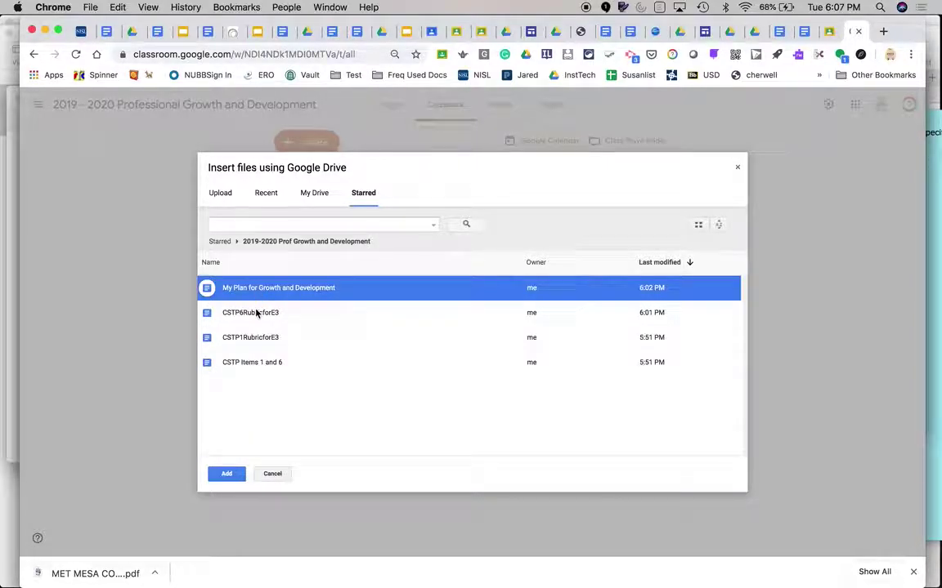
left_click(256, 313, "shift")
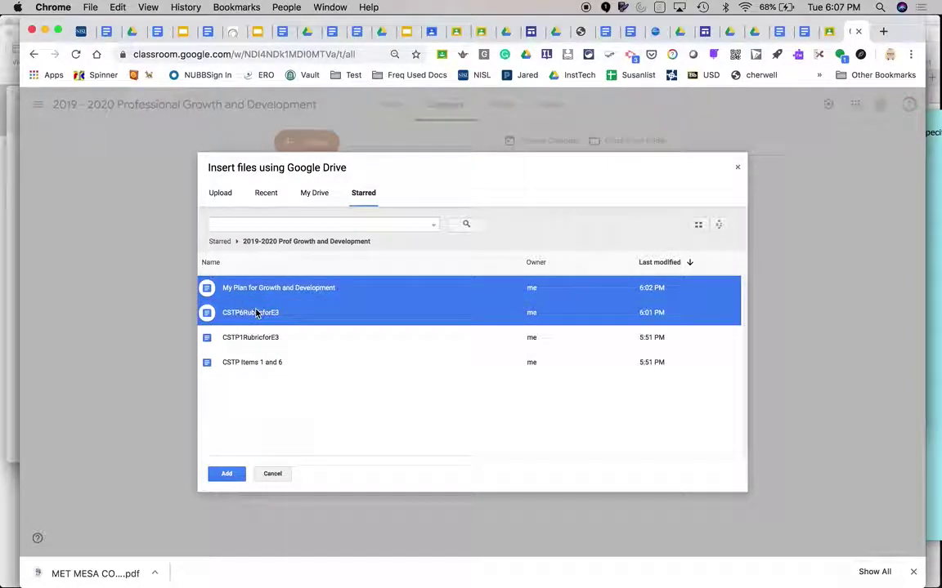
left_click(249, 363, "shift")
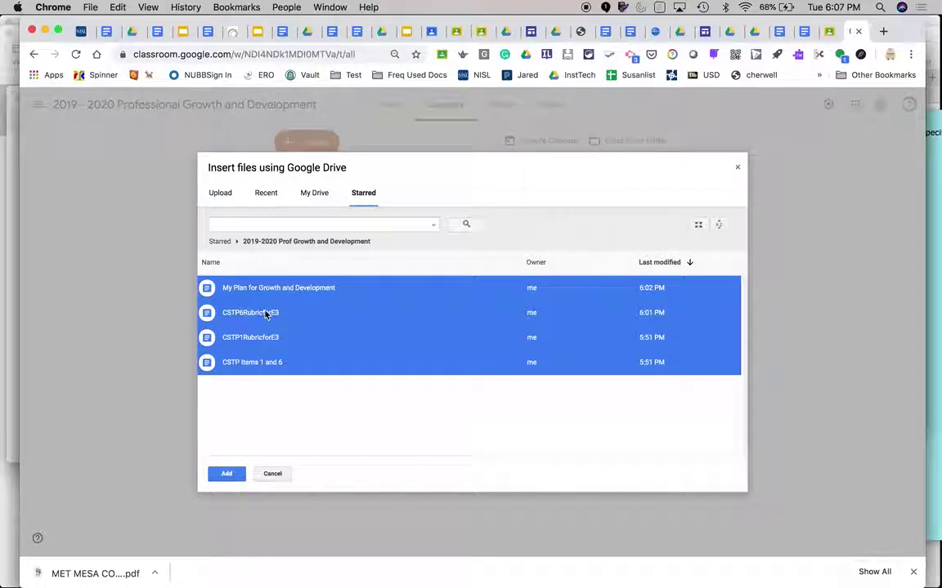
left_click(227, 474)
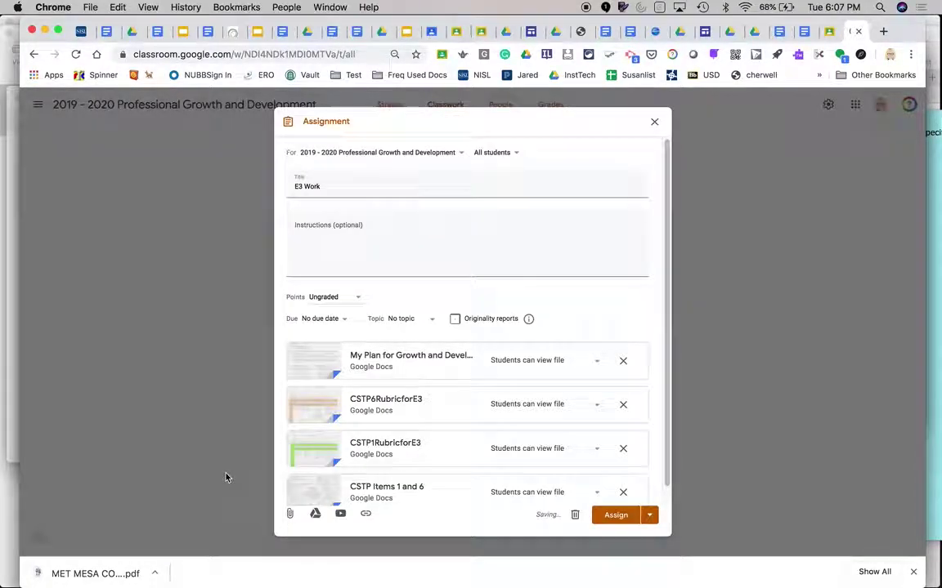
- Set My Plan for Growth and Development, CSTP6RubricforE3 and CSTP1RubricforE3 to make a copy for each student
scroll(425, 366, "down", 1)
scroll(424, 367, "up", 1)
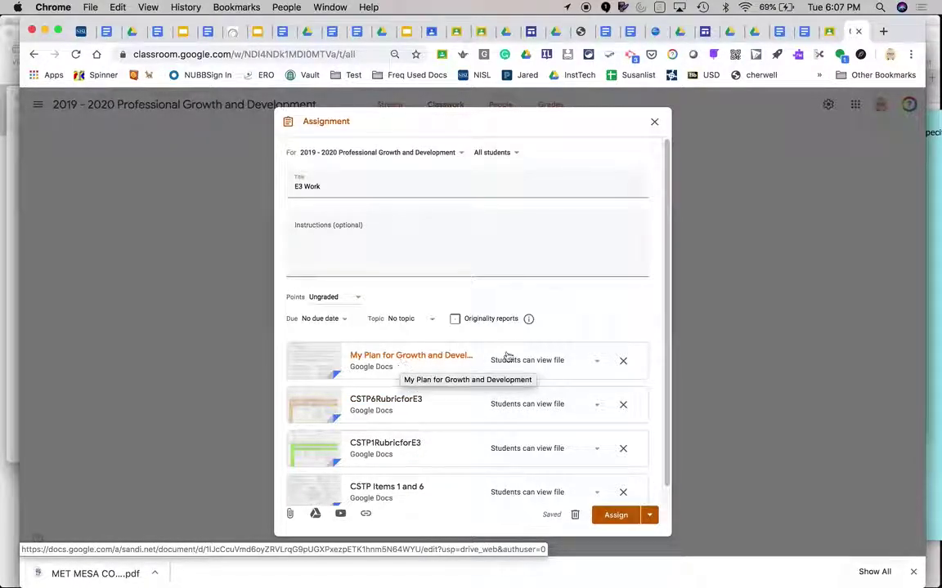
left_click(598, 362)
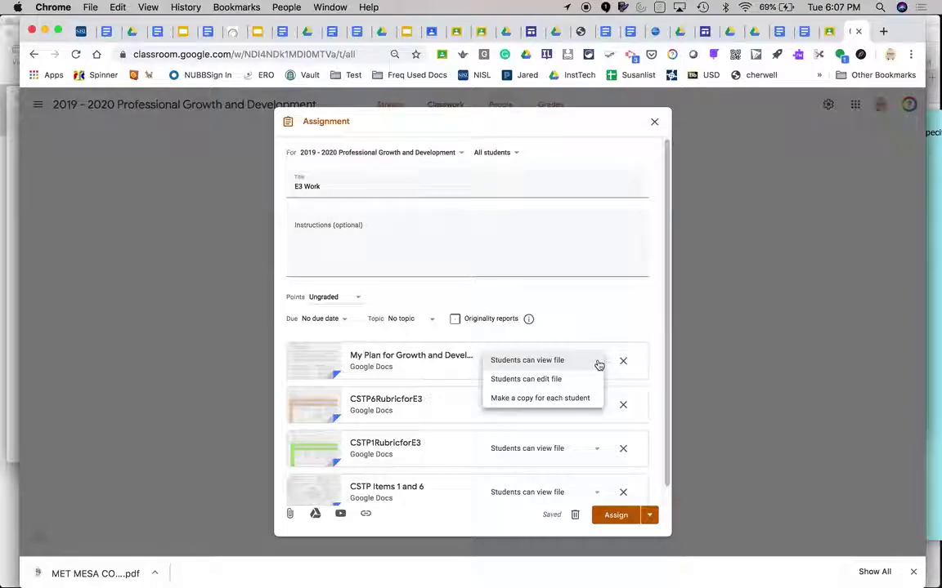
left_click(552, 397)
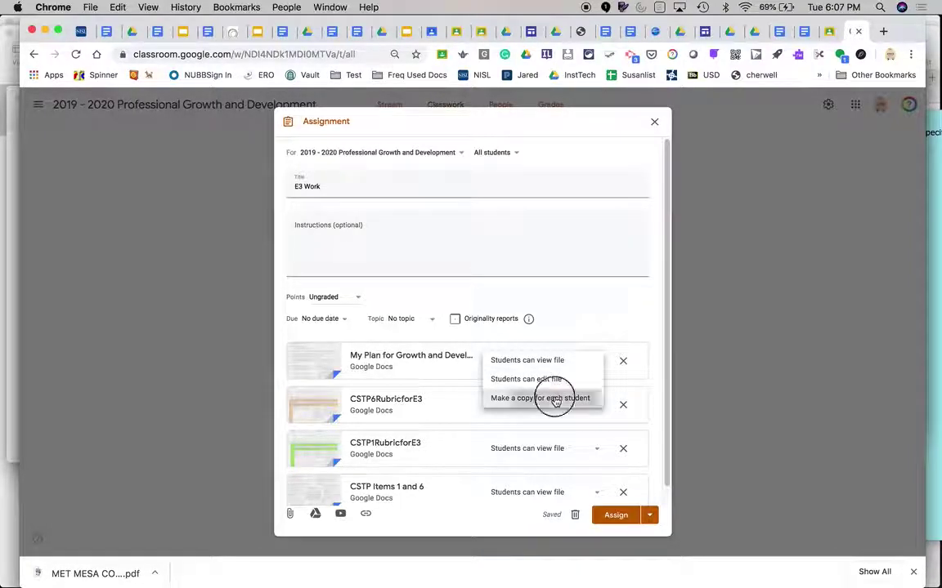
left_click(596, 405)
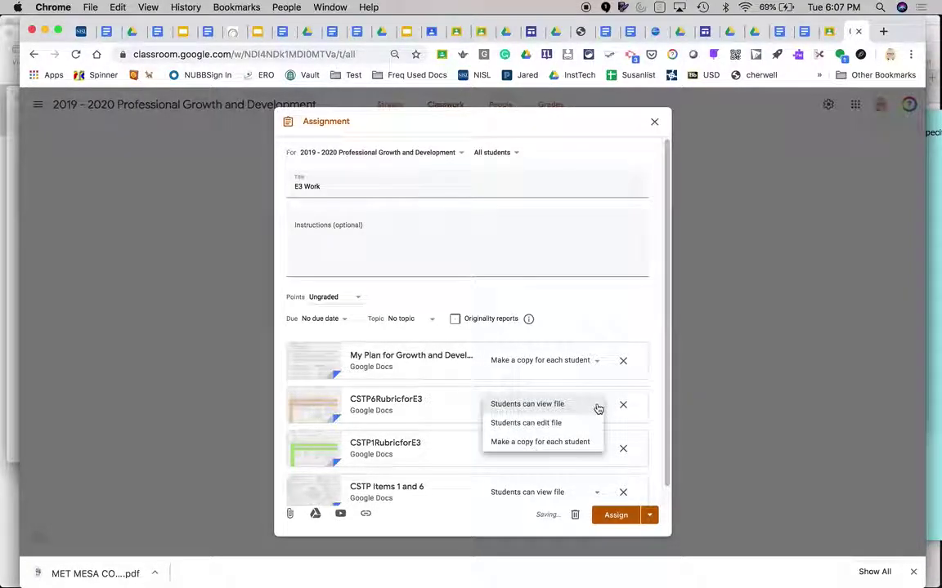
left_click(557, 442)
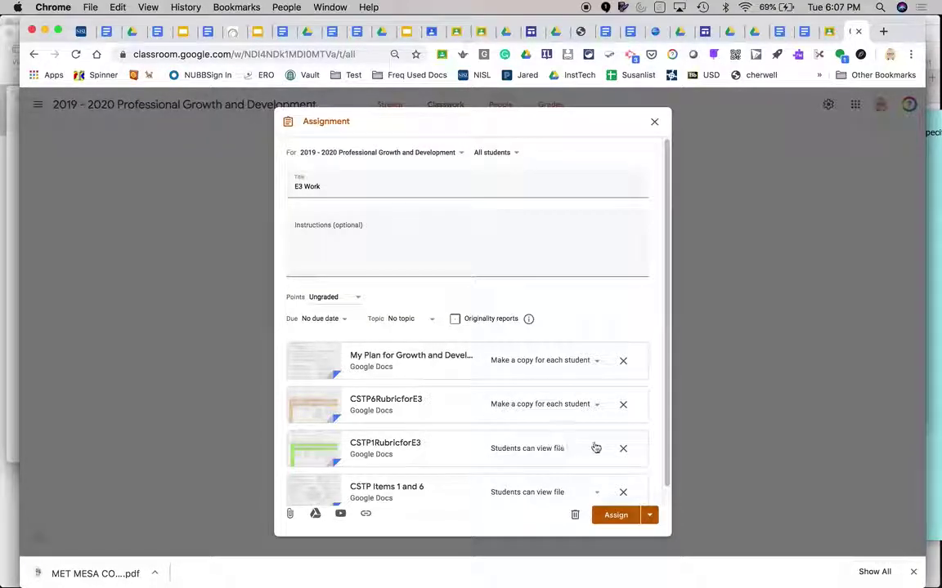
left_click(599, 452)
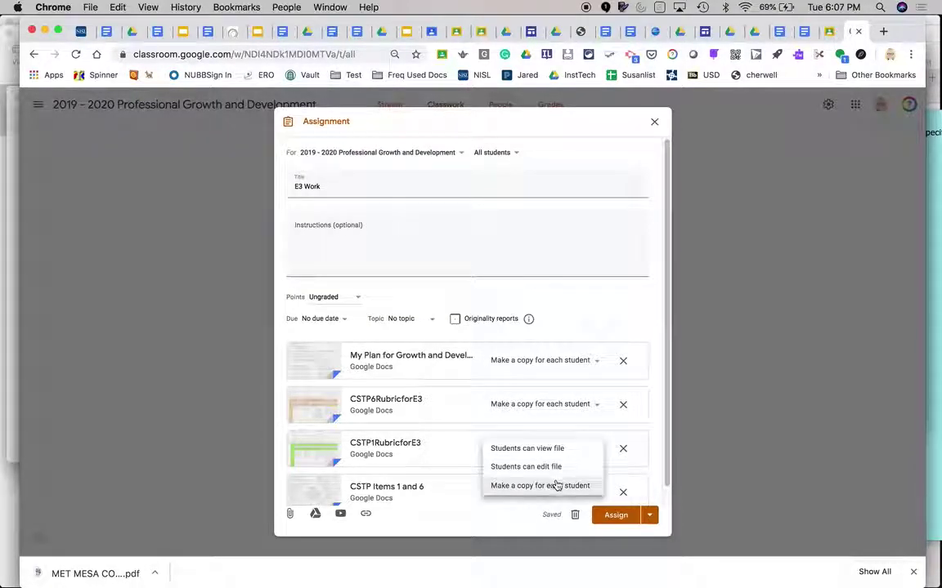
left_click(555, 487)
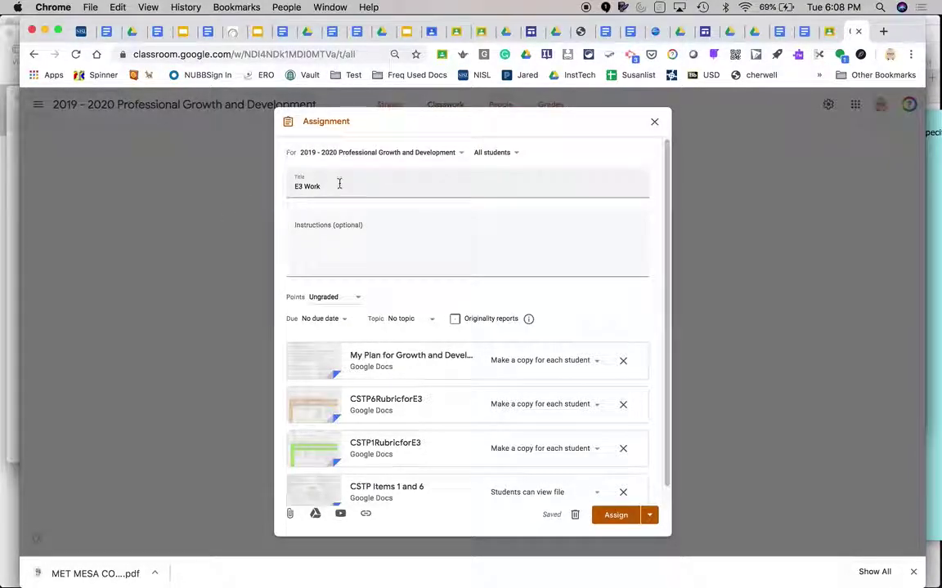
- Review the attachment list and assign the E3 Work assignment to all students
scroll(406, 425, "down", 1)
scroll(404, 427, "up", 1)
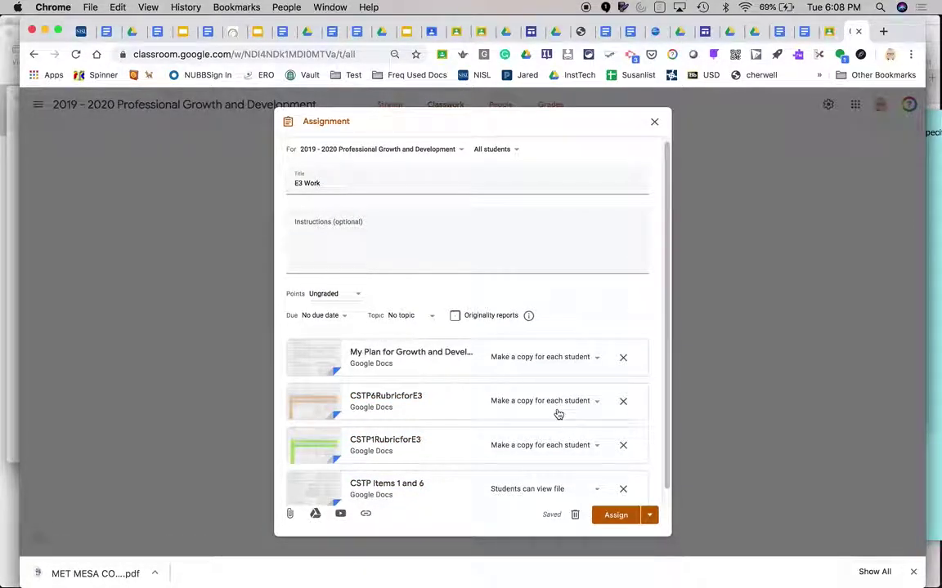
left_click(617, 517)
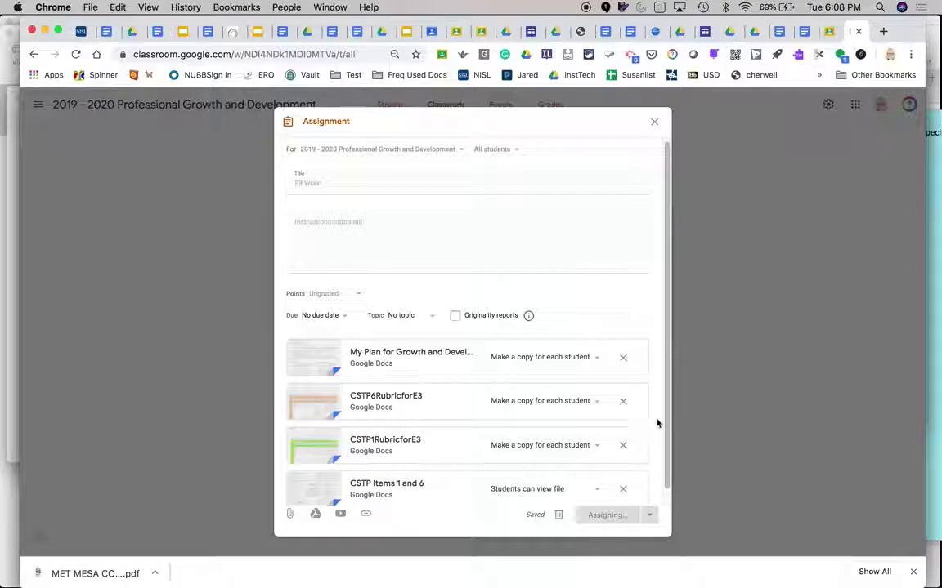
scroll(669, 414, "down", 1)
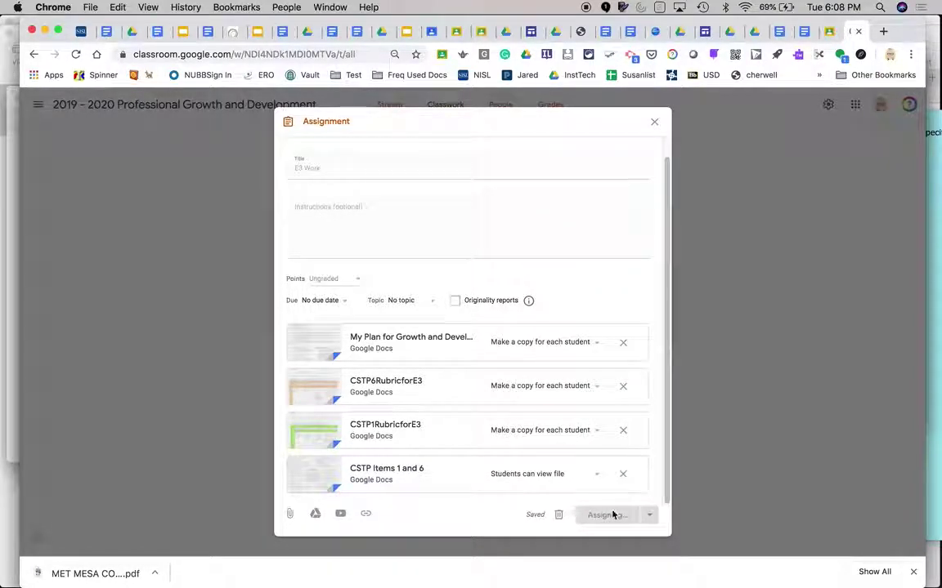